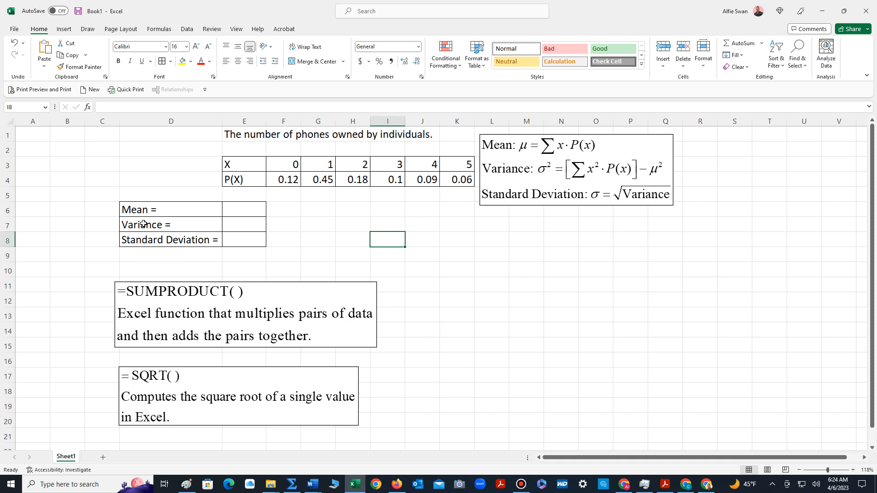
# - Calculate the mean in E6 with =SUMPRODUCT(F3:K3,F4:K4)
pyautogui.click(242, 208)
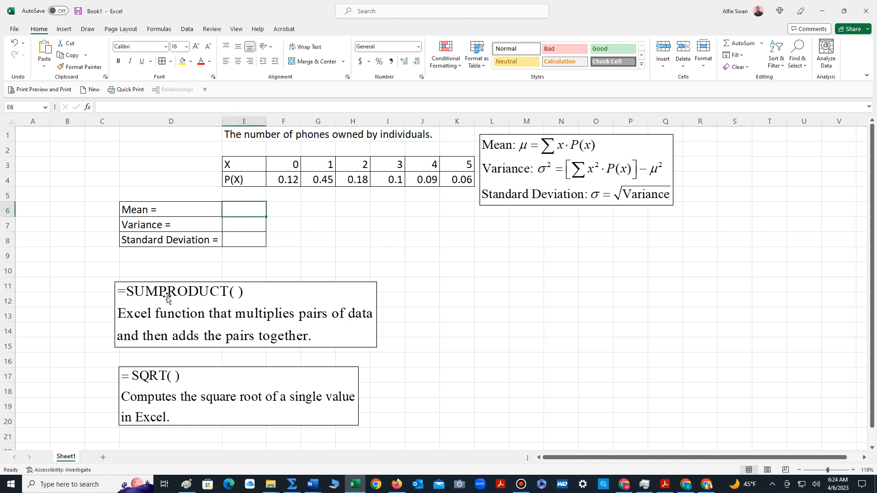
pyautogui.write('=su')
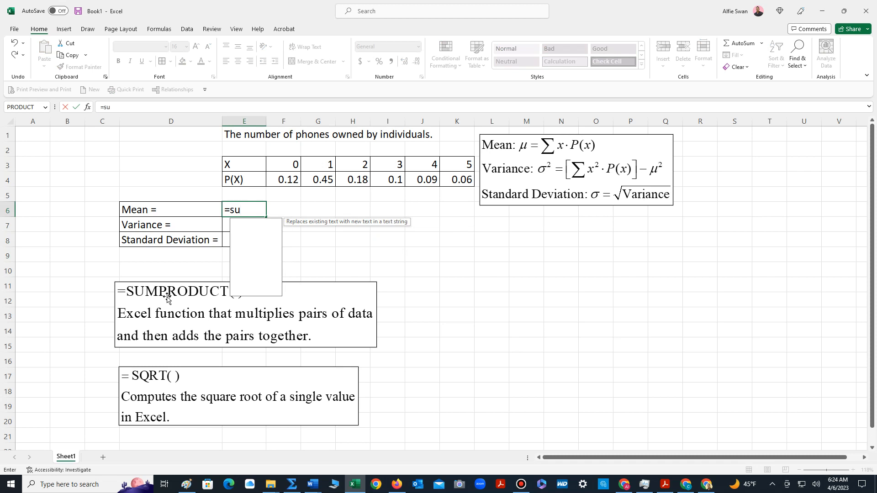
pyautogui.write('mp')
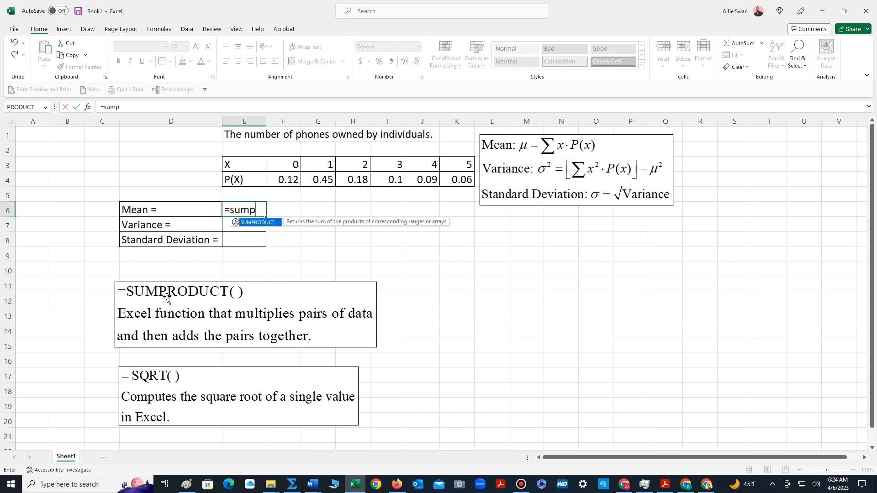
pyautogui.doubleClick(262, 223)
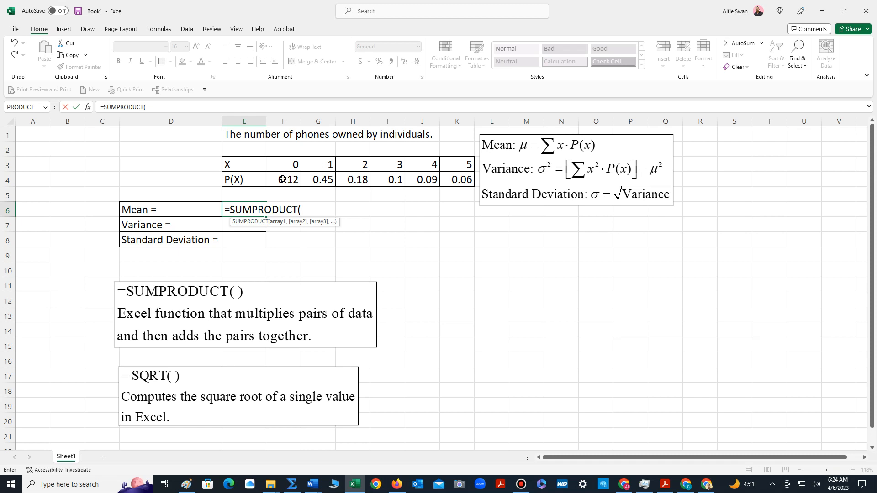
pyautogui.moveTo(283, 165); pyautogui.dragTo(463, 164)
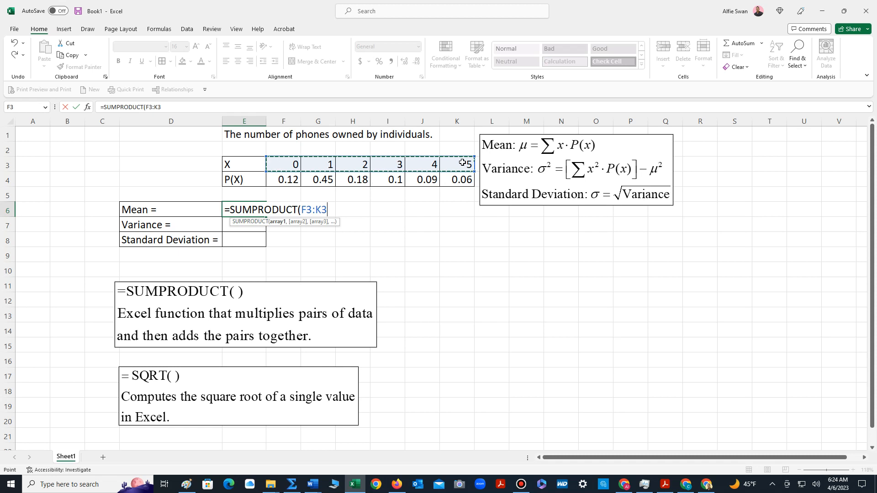
pyautogui.write(',')
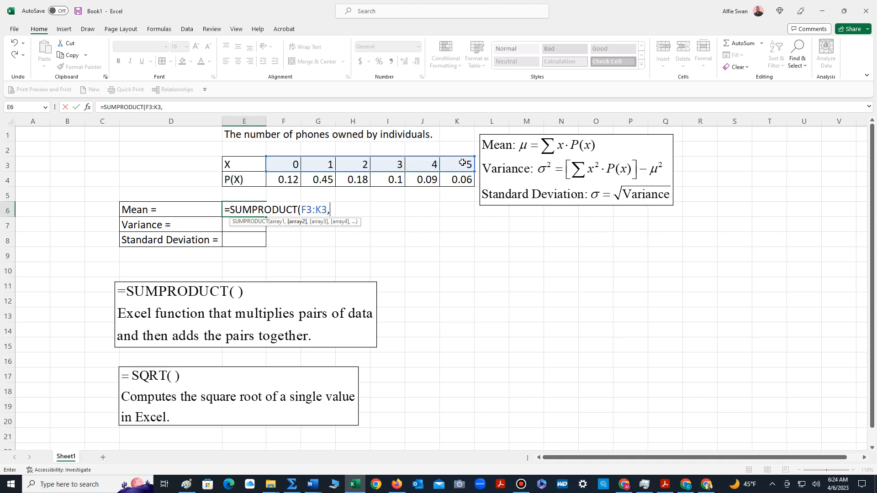
pyautogui.moveTo(282, 178); pyautogui.dragTo(449, 175)
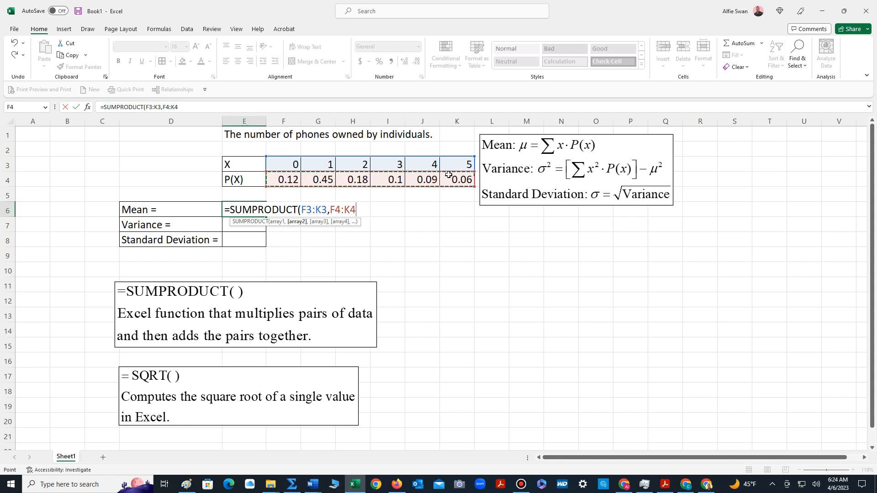
pyautogui.write(')')
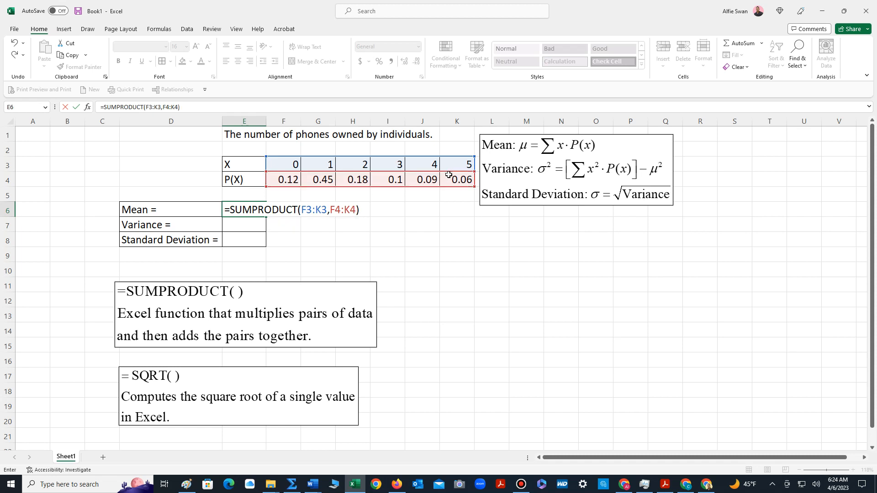
pyautogui.press('Return')
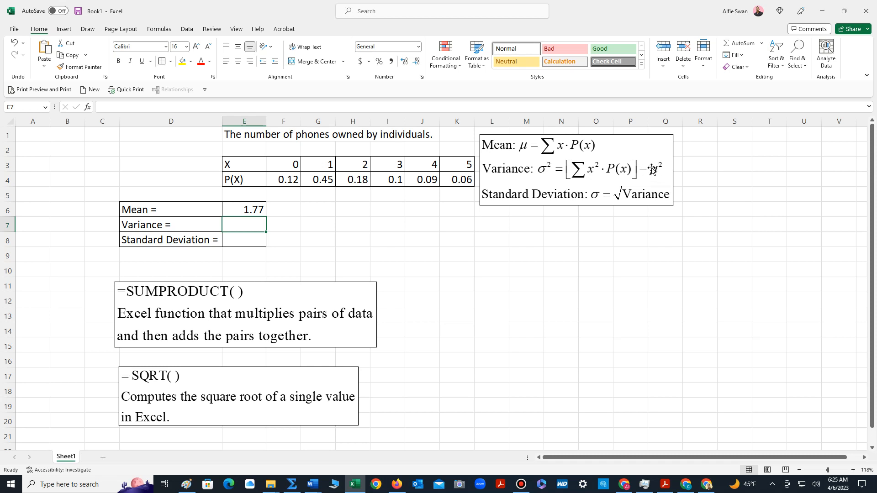
# - Label the row above the X values by entering X^2 in cell E2
pyautogui.click(246, 151)
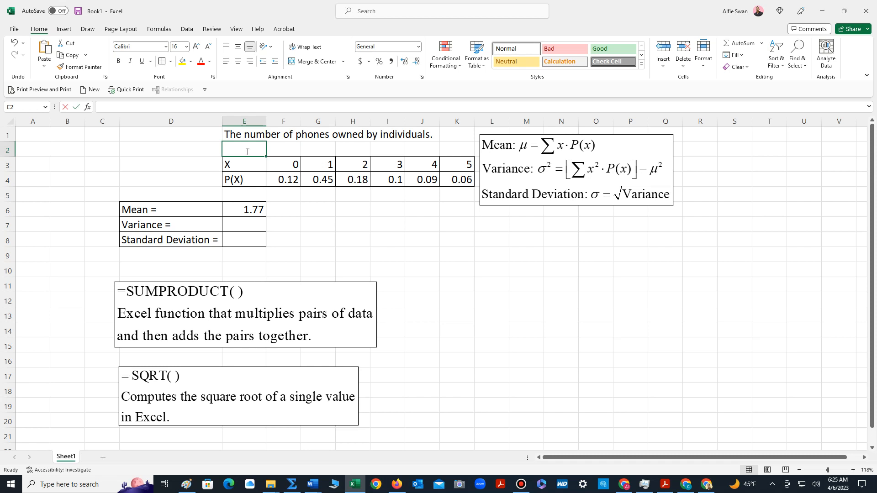
pyautogui.write('X')
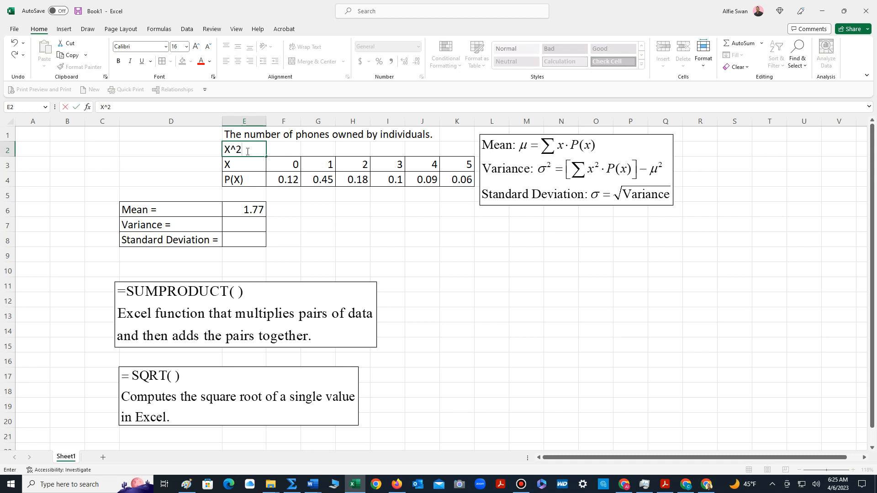
pyautogui.write('^2')
pyautogui.press('Return')
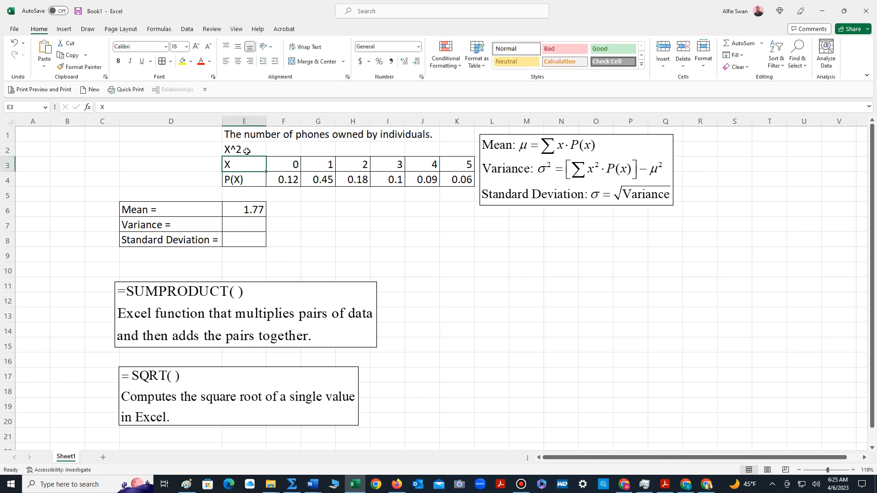
# - Square the first X value in F2 with =F3^2 and fill the formula across to K2
pyautogui.click(290, 152)
pyautogui.write('=')
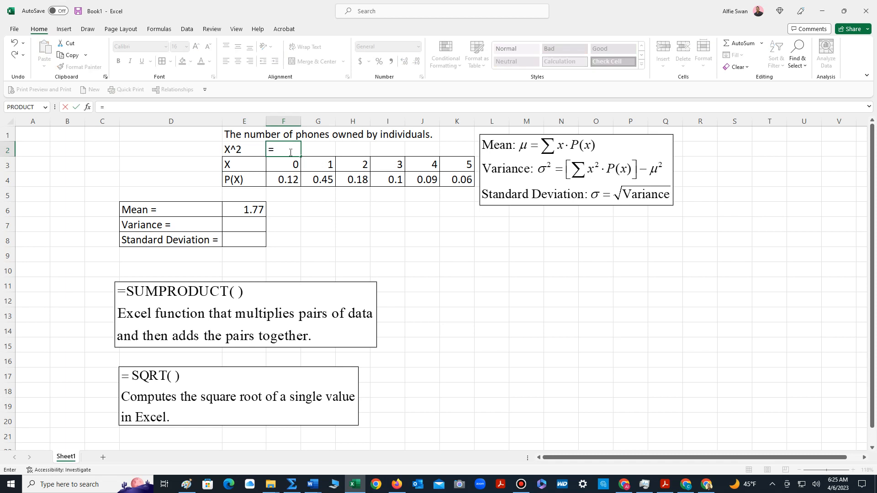
pyautogui.click(288, 163)
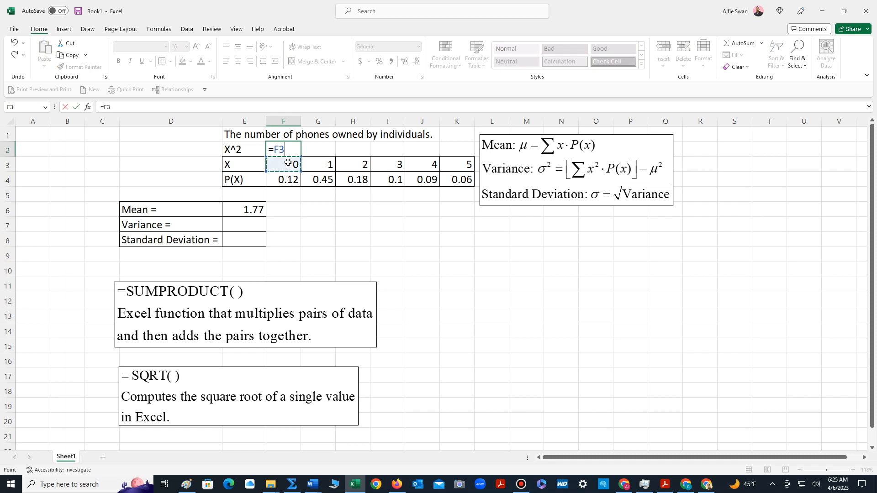
pyautogui.write('^2')
pyautogui.press('Return')
pyautogui.click(295, 149)
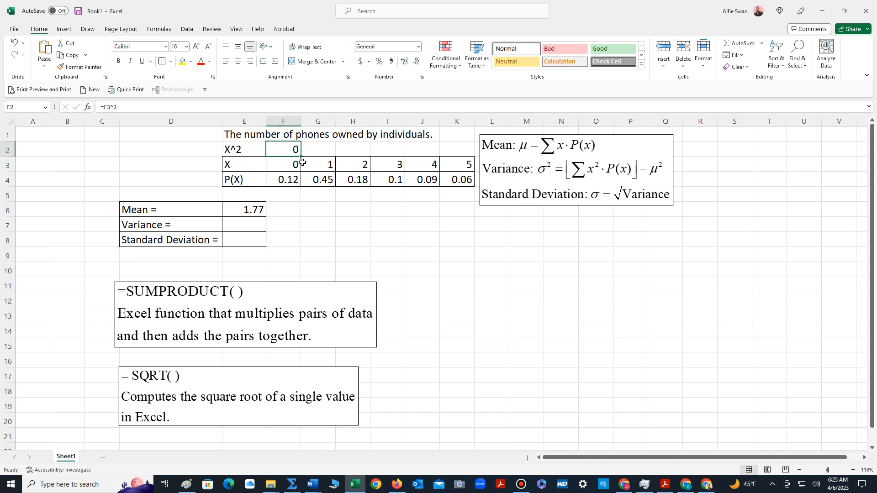
pyautogui.moveTo(302, 158); pyautogui.dragTo(472, 152)
pyautogui.click(490, 259)
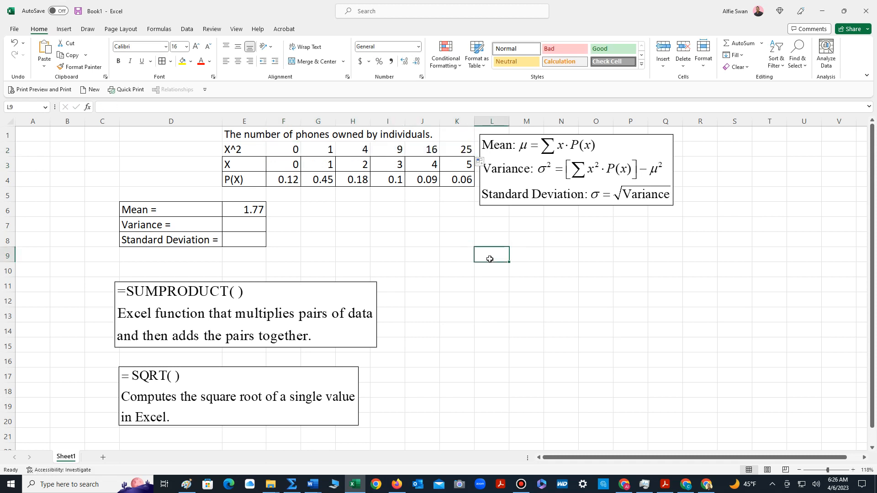
# - Calculate the variance in E7 with =SUMPRODUCT(F2:K2,F4:K4)-E6^2
pyautogui.click(229, 224)
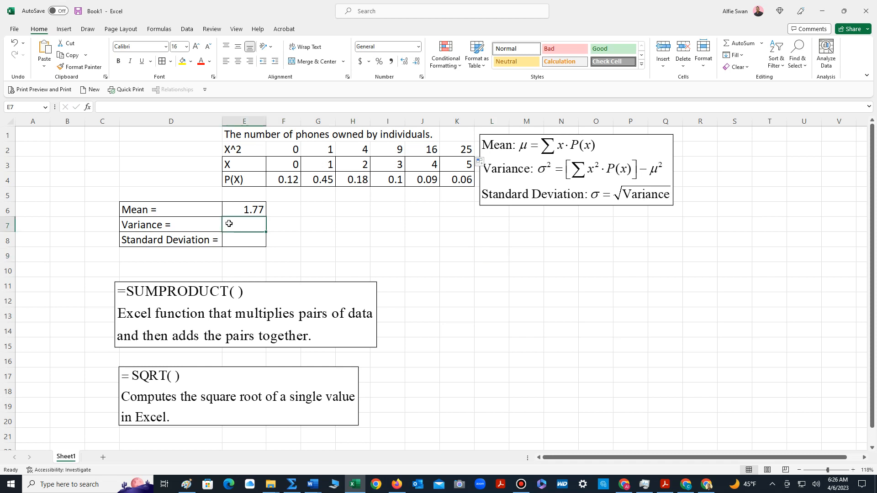
pyautogui.write('=')
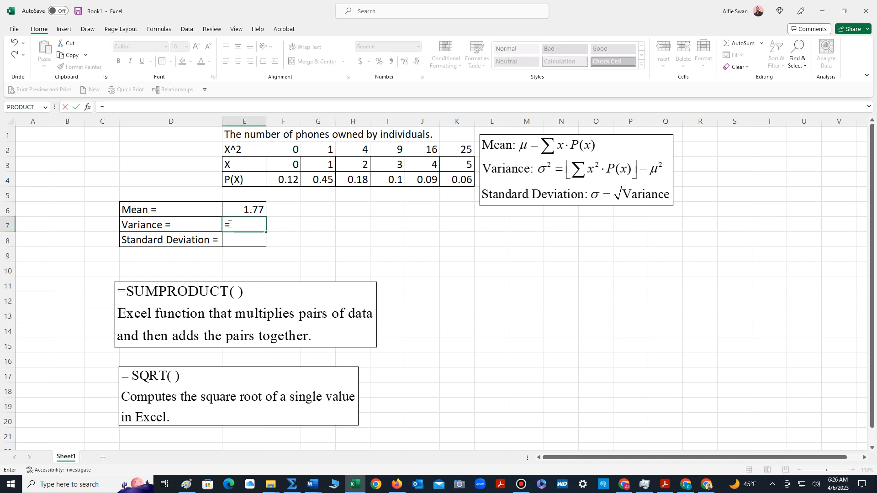
pyautogui.write('sumproduct')
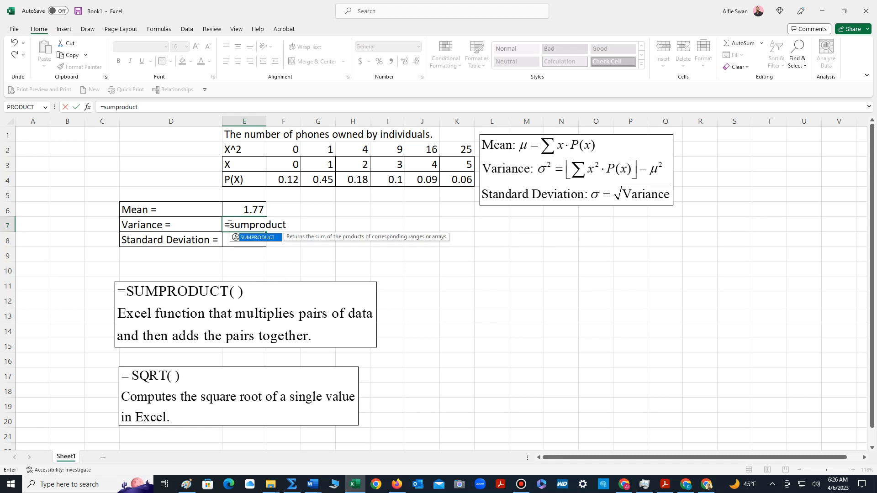
pyautogui.click(267, 232)
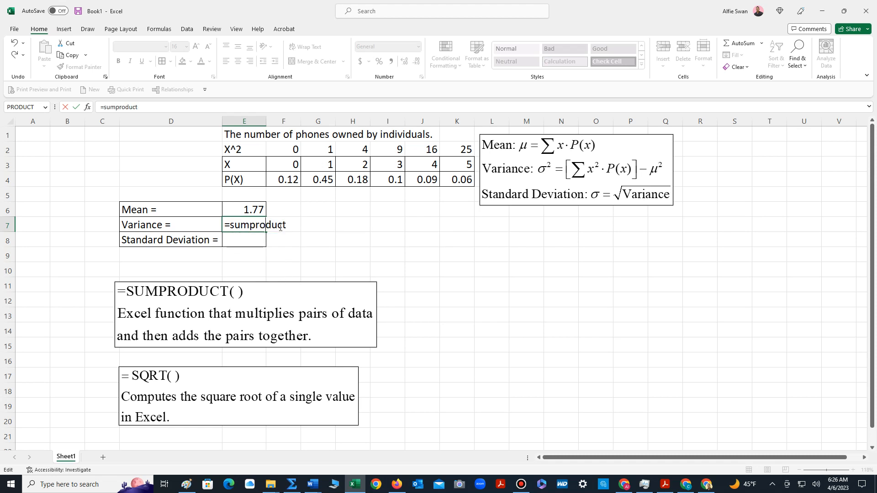
pyautogui.write('oduct(')
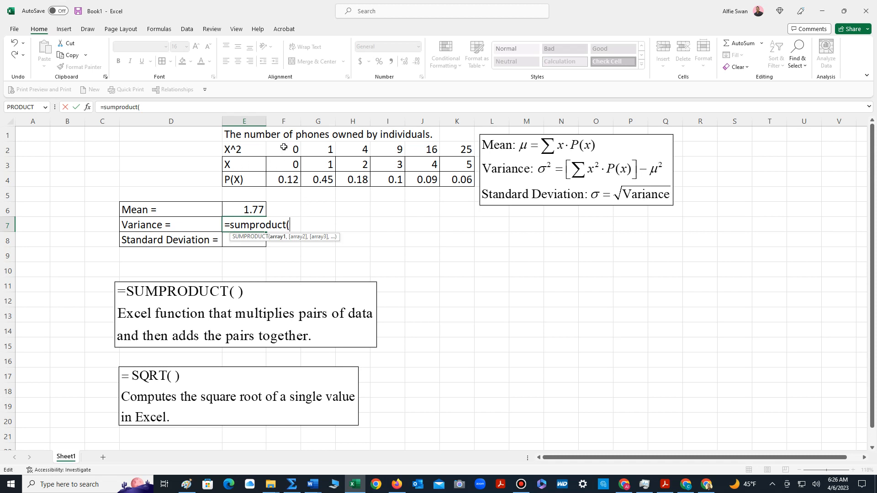
pyautogui.moveTo(284, 150); pyautogui.dragTo(443, 143)
pyautogui.write(',')
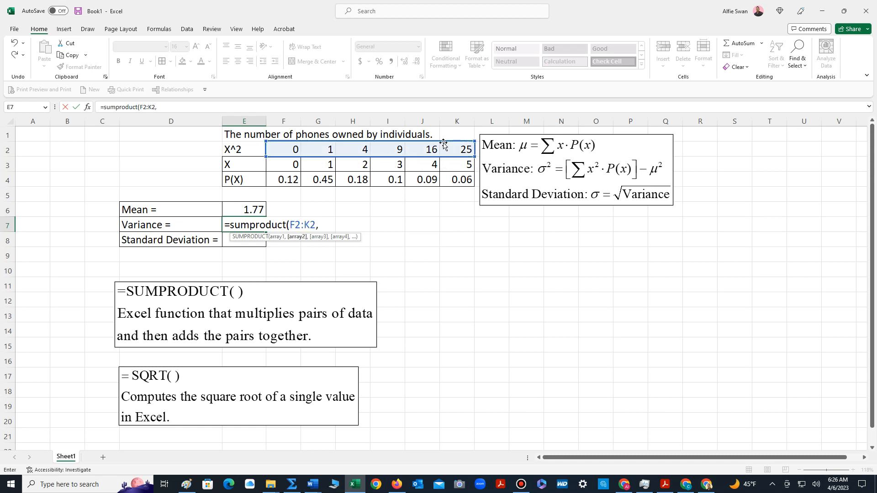
pyautogui.moveTo(287, 179); pyautogui.dragTo(449, 181)
pyautogui.write(')-')
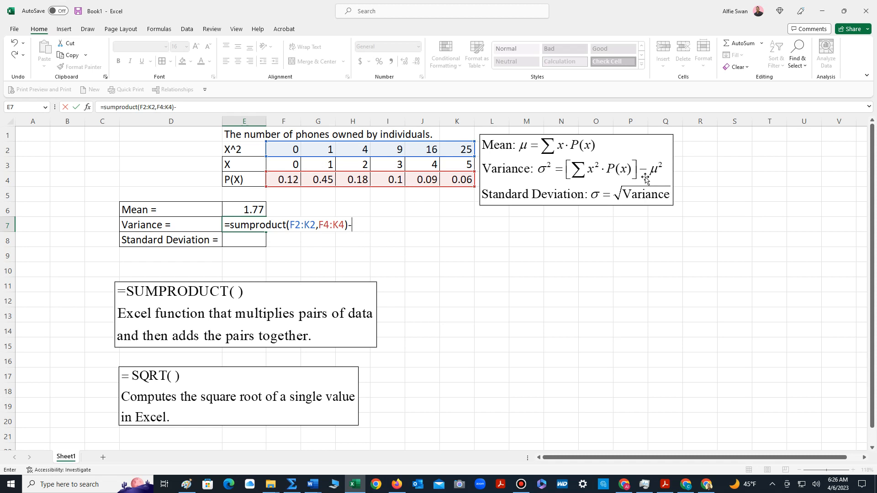
pyautogui.click(252, 210)
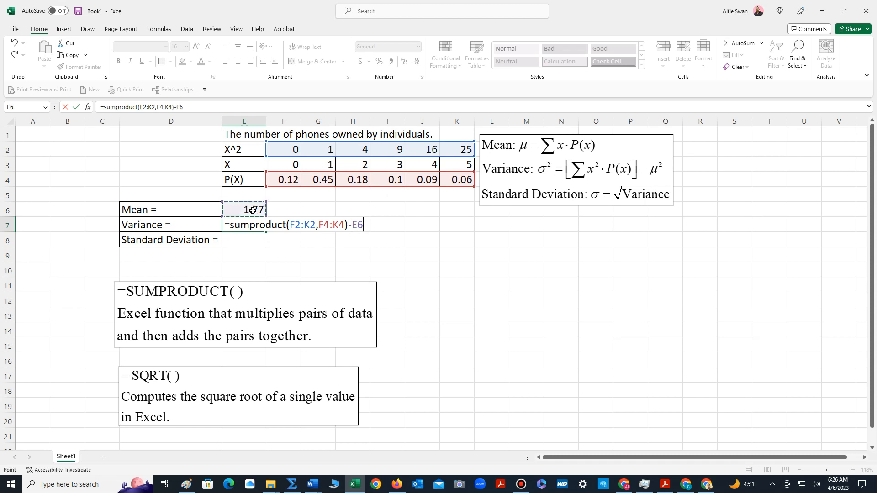
pyautogui.write('^2')
pyautogui.press('Return')
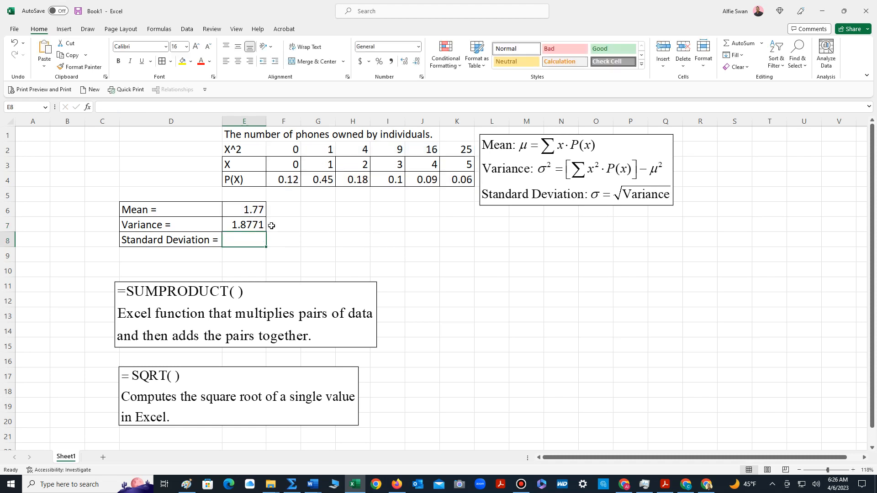
# - Reduce the variance in E7 to two displayed decimal places
pyautogui.click(241, 225)
pyautogui.click(416, 62)
pyautogui.click(416, 61)
pyautogui.click(323, 250)
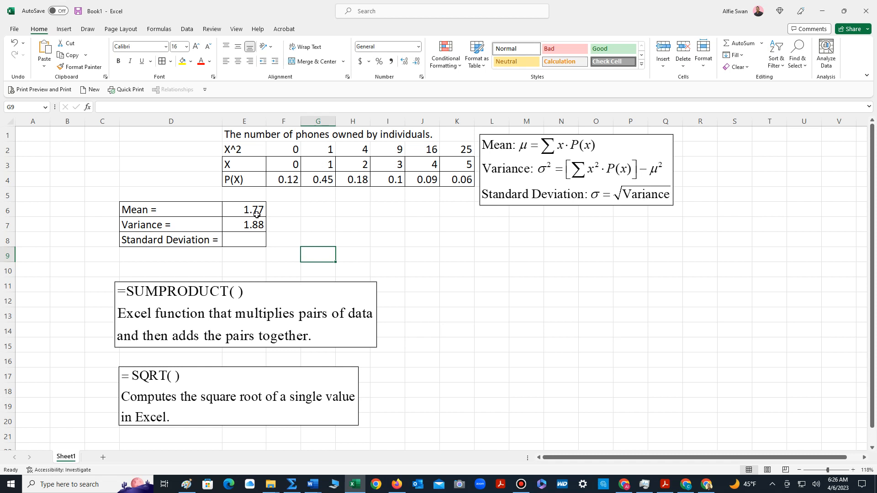
# - Calculate the standard deviation in E8 as the square root of the variance with =SQRT(E7)
pyautogui.click(243, 241)
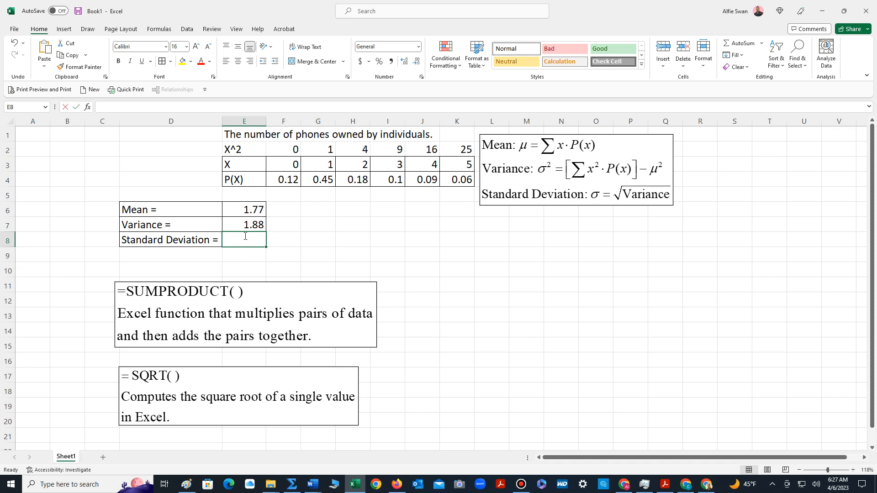
pyautogui.write('=sqrt')
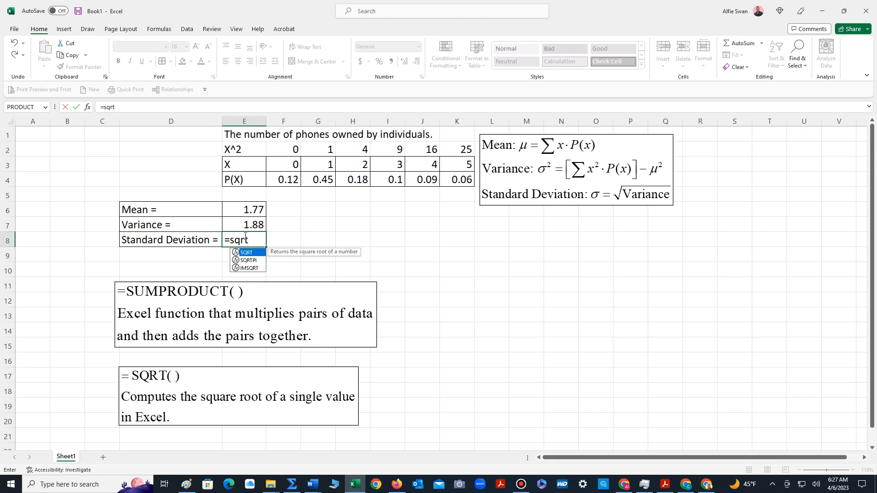
pyautogui.write('(')
pyautogui.click(253, 225)
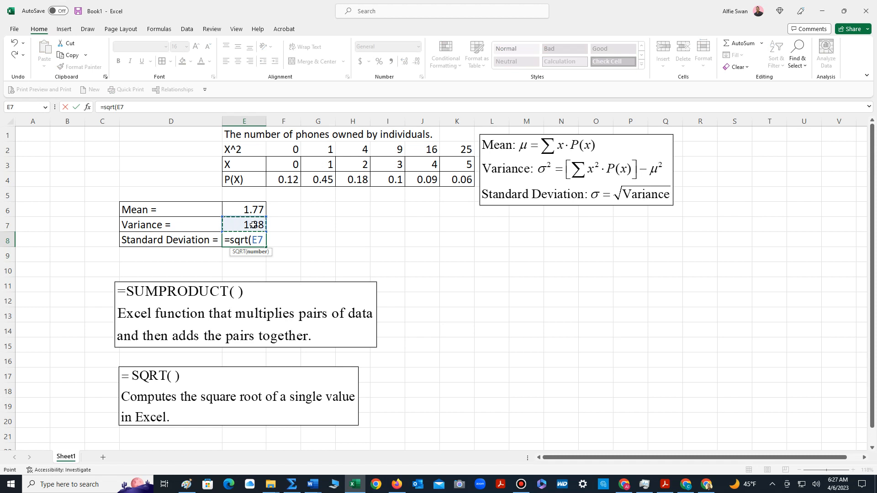
pyautogui.write(')')
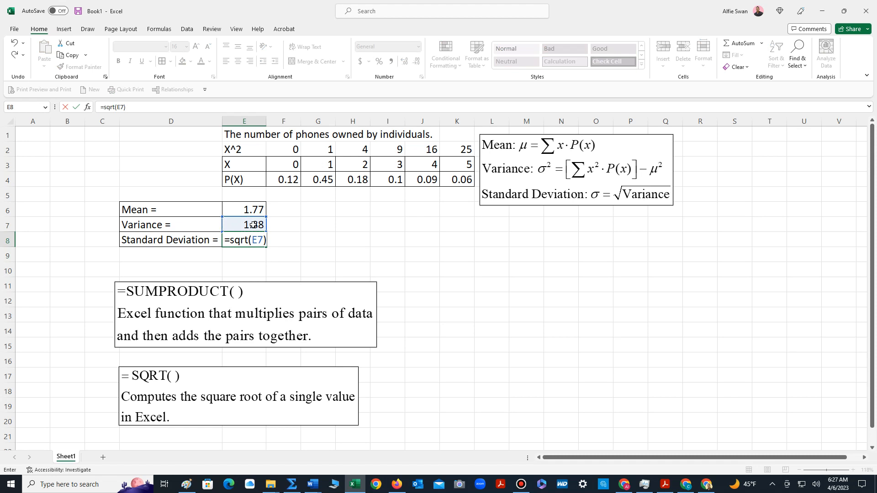
pyautogui.press('Return')
# - Reduce the standard deviation in E8 to two displayed decimal places
pyautogui.click(246, 236)
pyautogui.click(416, 61)
pyautogui.click(417, 61)
pyautogui.click(512, 296)
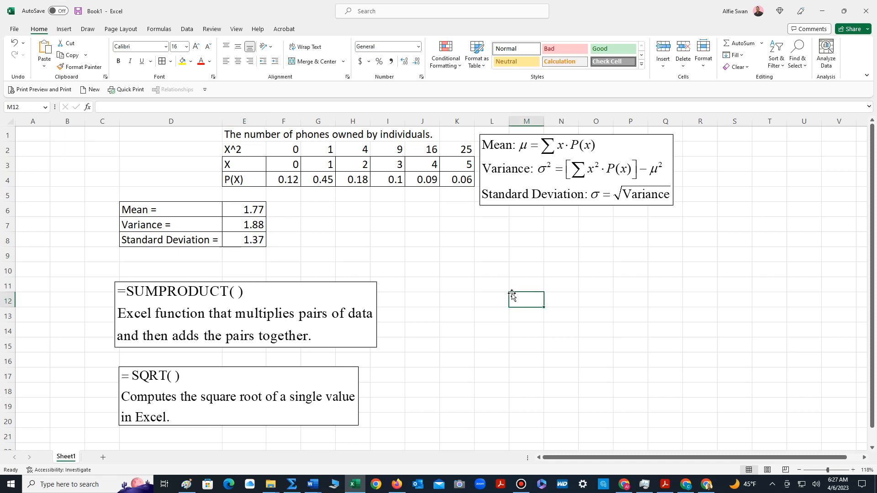